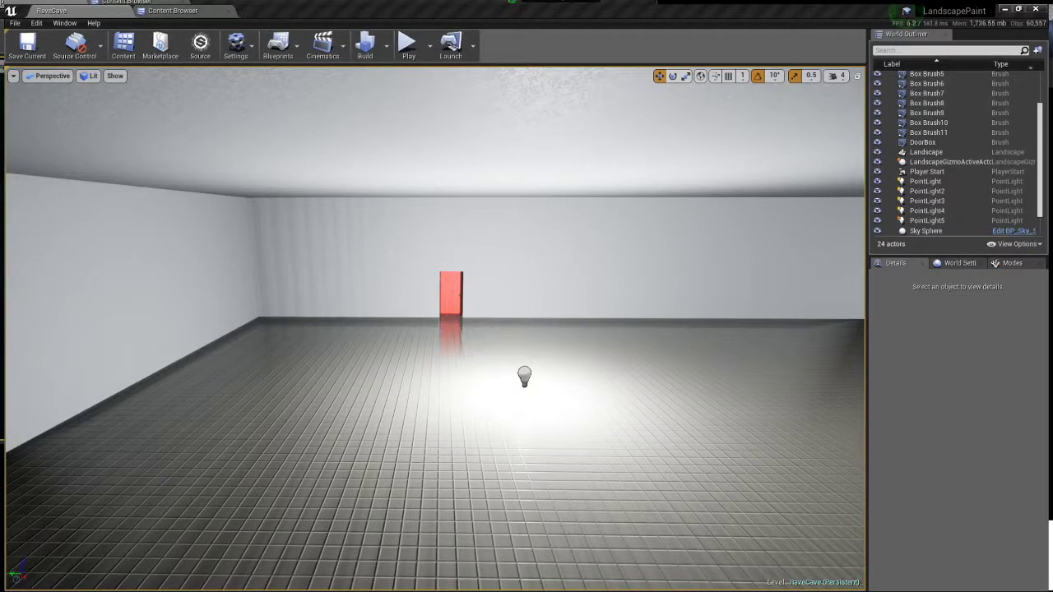
# Step: Look over the rave room and the Cave level's rock arch, and briefly play-test the Cave level
pyautogui.moveTo(434, 329); pyautogui.dragTo(185, 333, button='right')
pyautogui.moveTo(514, 350); pyautogui.dragTo(469, 275, button='right')
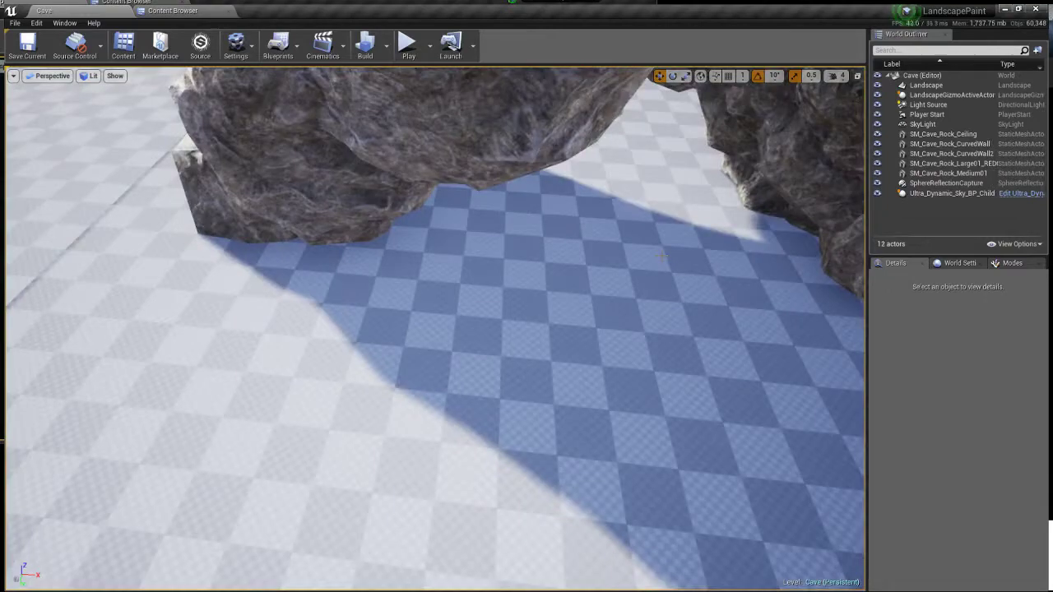
pyautogui.moveTo(432, 329); pyautogui.dragTo(379, 374, button='right')
pyautogui.moveTo(607, 224); pyautogui.dragTo(614, 219, button='right')
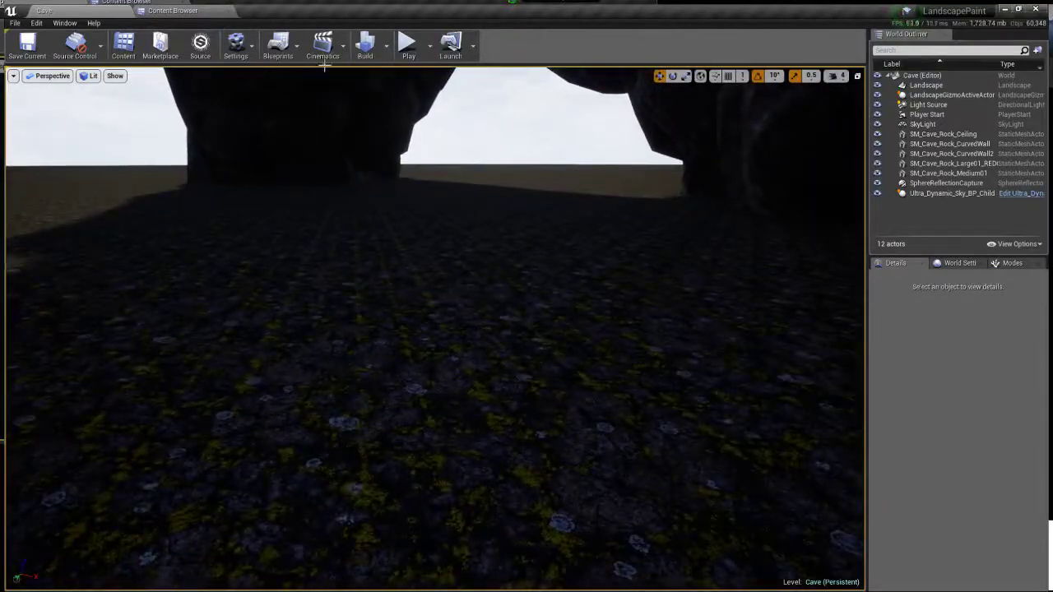
pyautogui.click(408, 48)
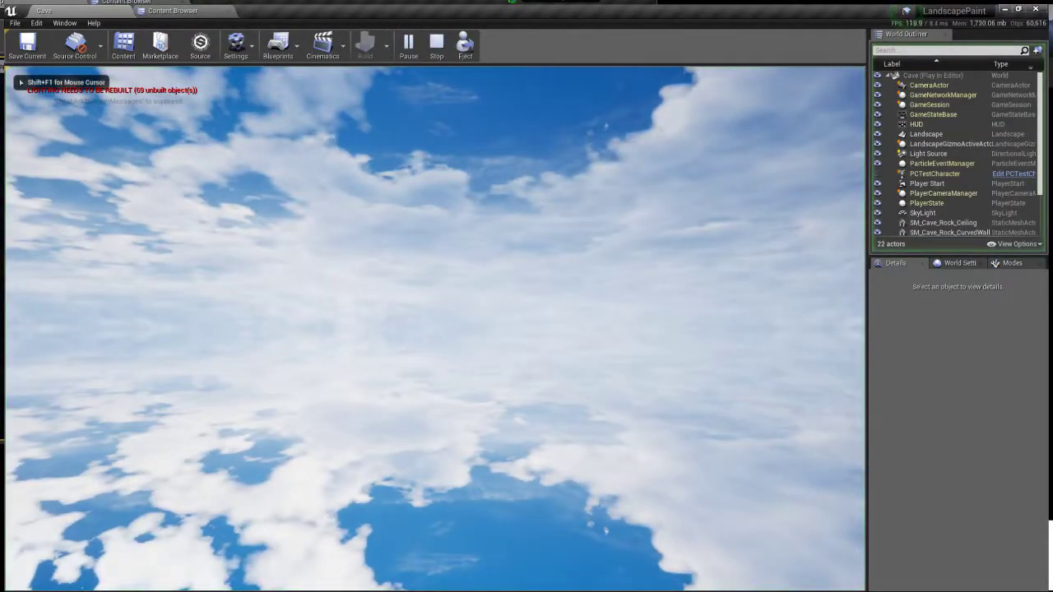
pyautogui.press('Escape')
# Step: Raise the Player Start to about Z 230 with Y at about -56, and play-test the Cave level from it
pyautogui.moveTo(330, 431); pyautogui.dragTo(362, 457, button='right')
pyautogui.moveTo(329, 518); pyautogui.dragTo(344, 521, button='right')
pyautogui.click(459, 438)
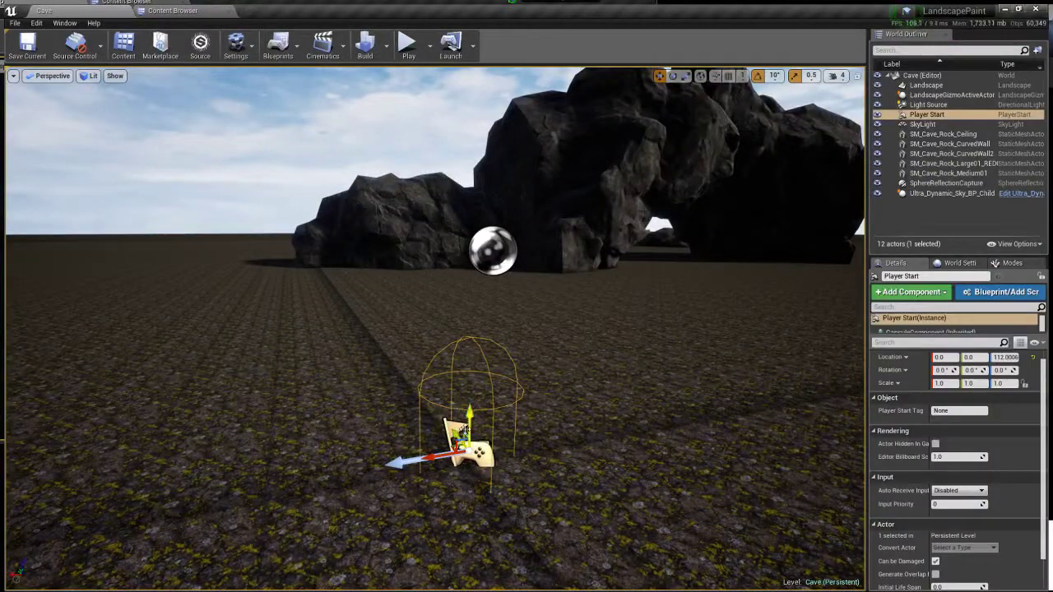
pyautogui.moveTo(463, 428); pyautogui.dragTo(502, 298)
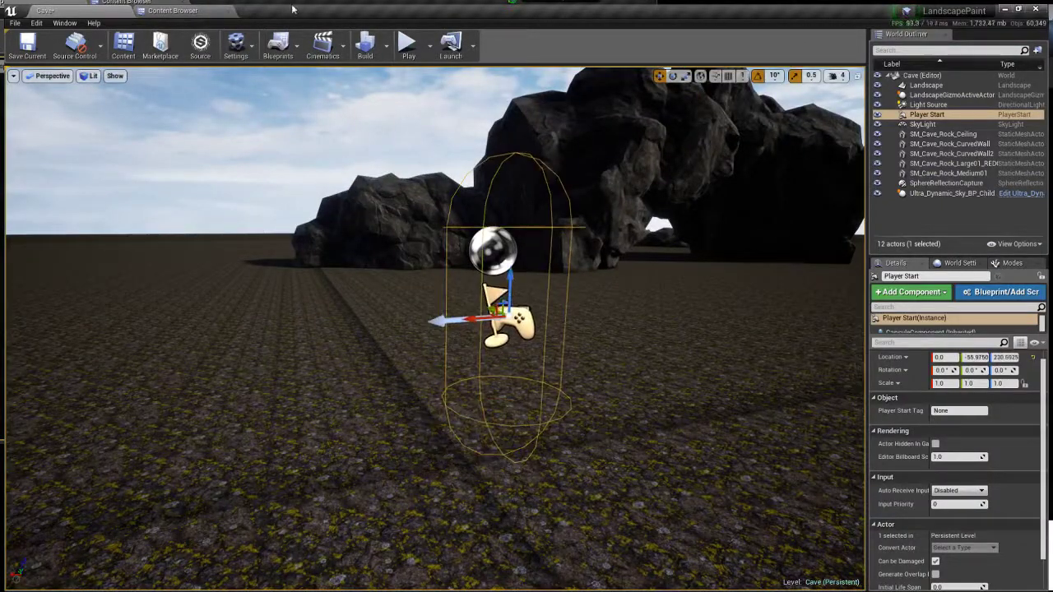
pyautogui.click(408, 46)
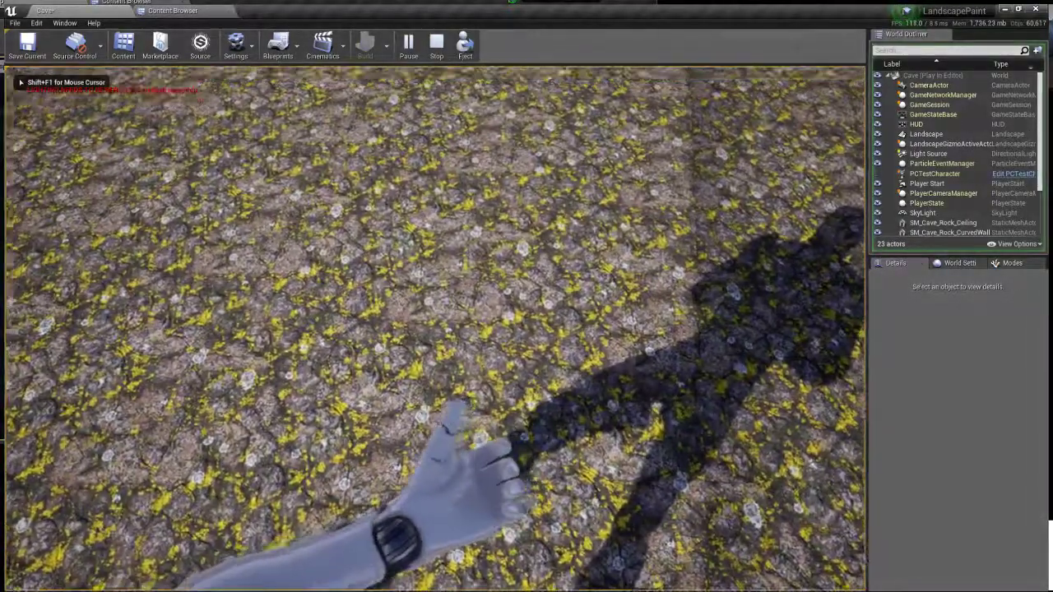
pyautogui.press('Escape')
# Step: Examine the underside of the cave's rock arch, its walls and the textured ground running through it
pyautogui.moveTo(435, 329); pyautogui.dragTo(609, 312, button='right')
pyautogui.moveTo(346, 279); pyautogui.dragTo(346, 379, button='right')
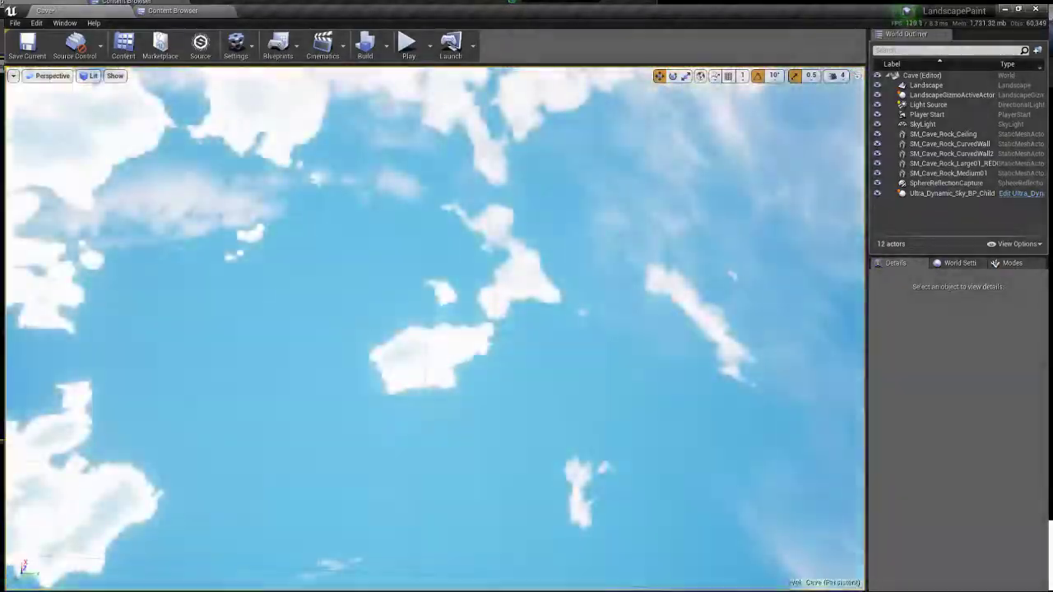
pyautogui.moveTo(436, 329); pyautogui.dragTo(683, 412, button='right')
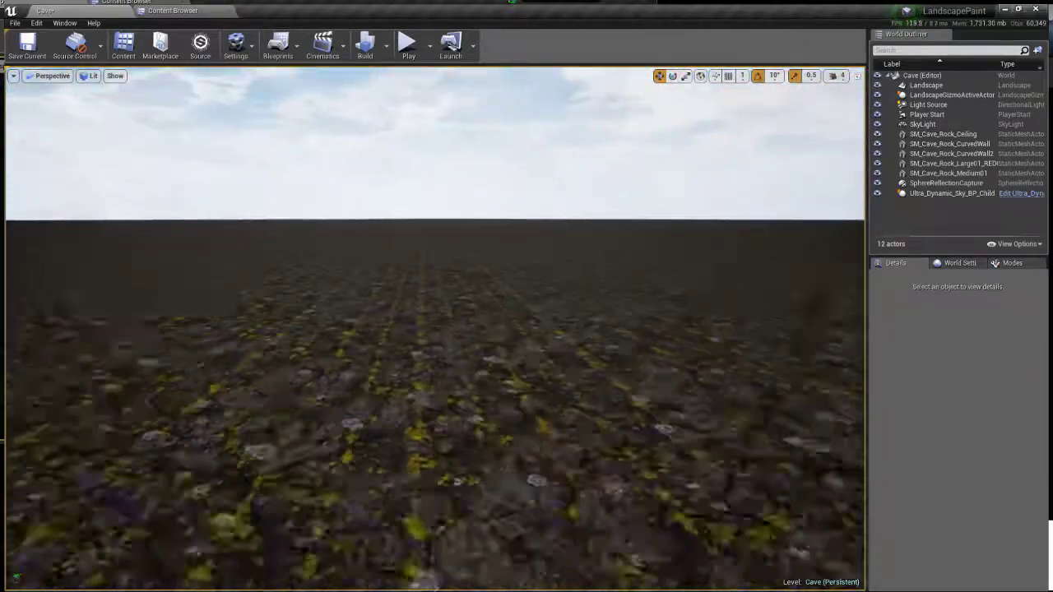
pyautogui.moveTo(448, 403); pyautogui.dragTo(453, 329, button='right')
pyautogui.press('w')
pyautogui.press('s')
pyautogui.press('w')
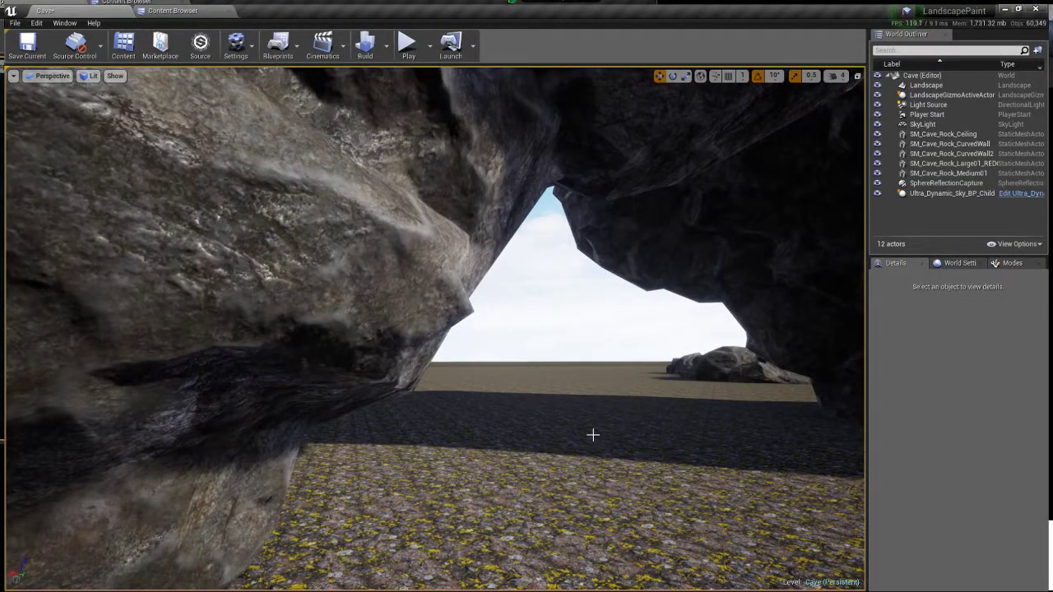
pyautogui.press('w')
pyautogui.moveTo(592, 435); pyautogui.dragTo(679, 428, button='right')
pyautogui.moveTo(593, 395); pyautogui.dragTo(607, 417, button='right')
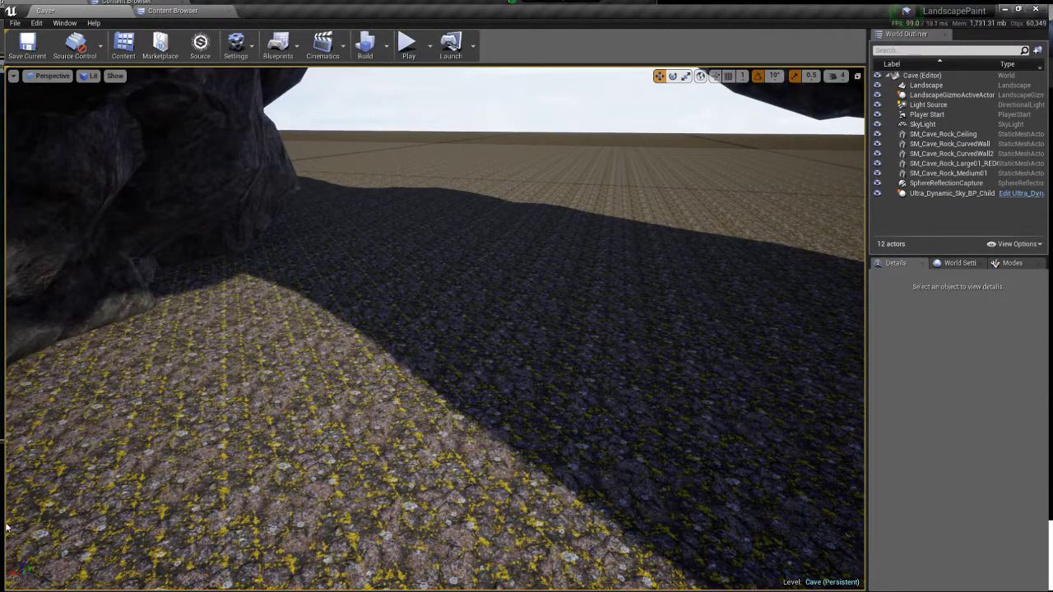
# Step: Examine the cave rock formation from outside, including the separate rocks and the surrounding landscape
pyautogui.moveTo(637, 328); pyautogui.dragTo(856, 165, button='right')
pyautogui.moveTo(650, 309); pyautogui.dragTo(527, 378, button='right')
pyautogui.moveTo(633, 325); pyautogui.dragTo(634, 321, button='right')
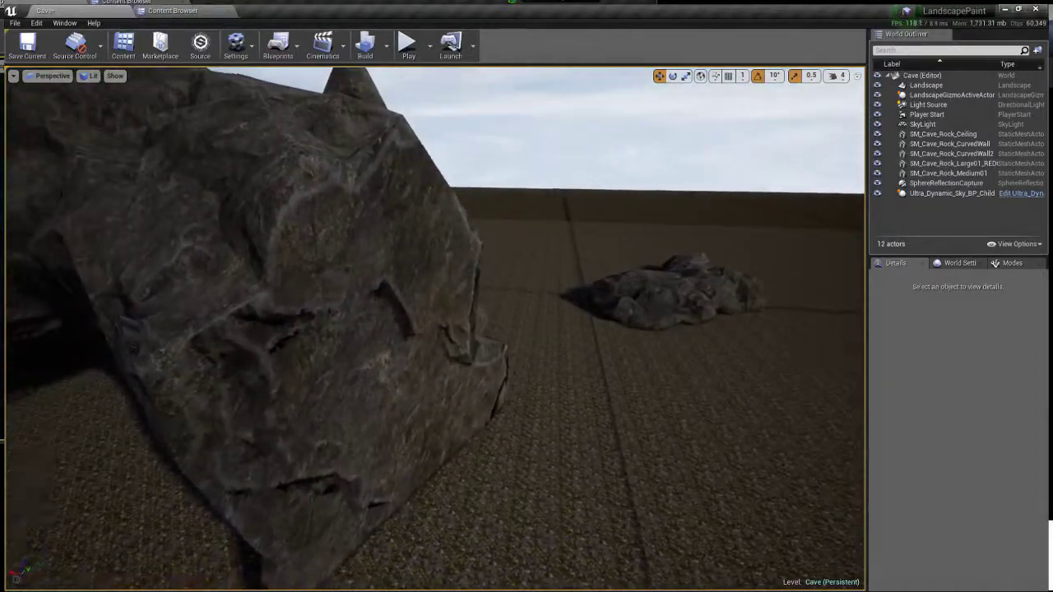
pyautogui.moveTo(527, 329); pyautogui.dragTo(567, 300, button='right')
pyautogui.moveTo(634, 317)
pyautogui.mouseDown(button='right')
pyautogui.moveTo(625, 325)
pyautogui.moveTo(633, 317)
pyautogui.mouseUp(button='right')
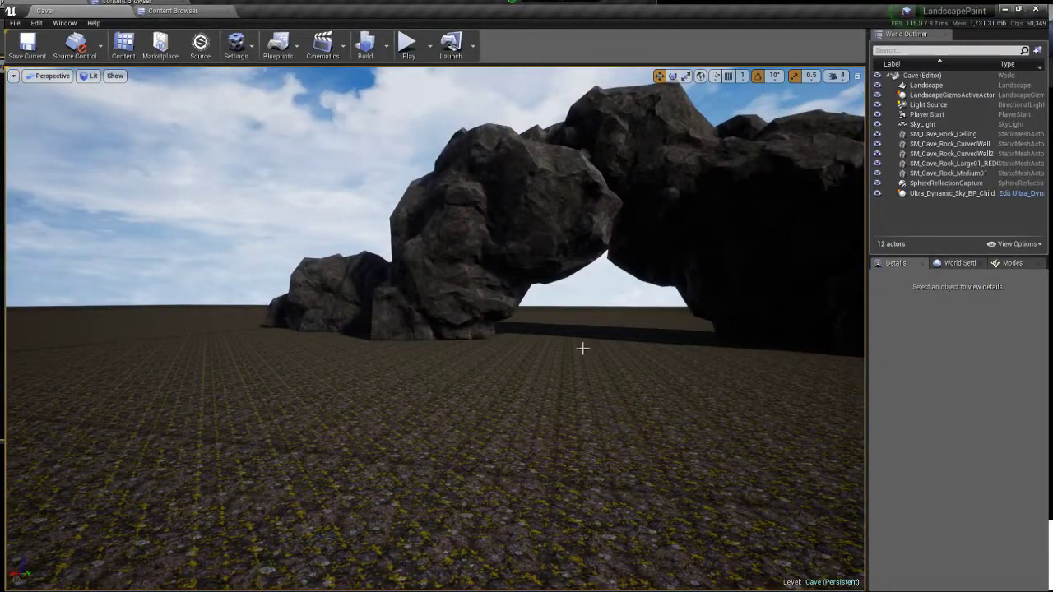
pyautogui.moveTo(583, 348); pyautogui.dragTo(562, 359, button='right')
pyautogui.moveTo(488, 387); pyautogui.dragTo(7, 161, button='right')
pyautogui.click(459, 365)
pyautogui.press('f')
pyautogui.click(516, 288)
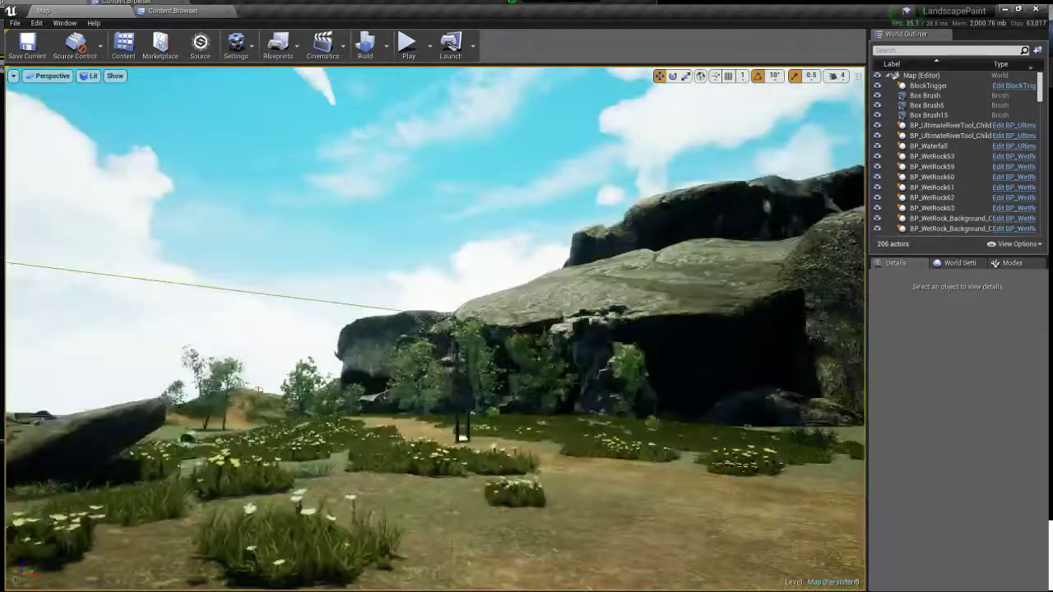
# Step: Examine the outdoor Map level, following its dirt paths past the trees, cliffs, waterfall and coastline
pyautogui.moveTo(527, 370); pyautogui.dragTo(578, 558, button='right')
pyautogui.press('w')
pyautogui.press('w')
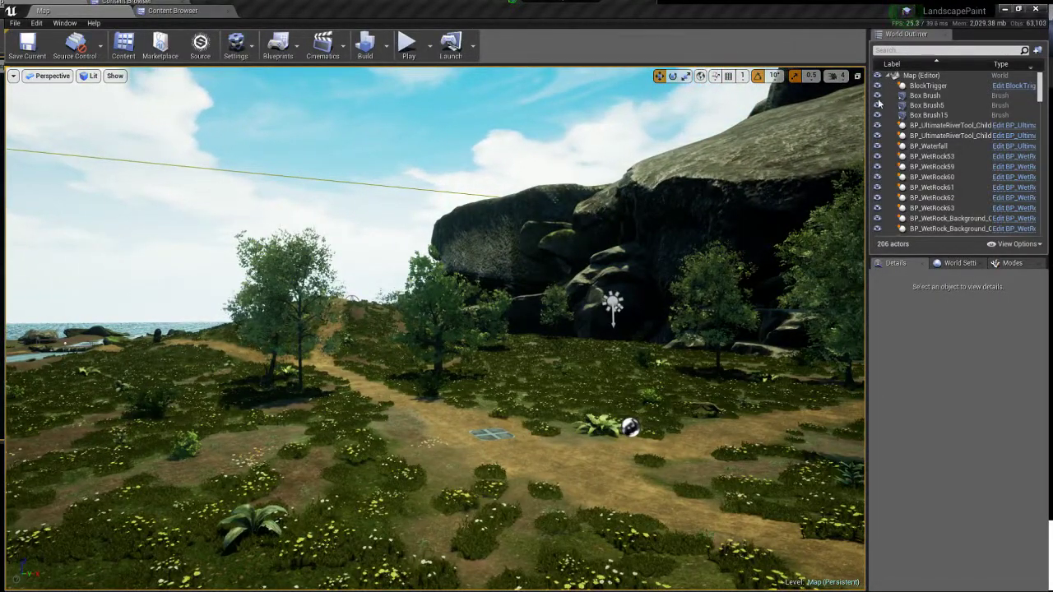
pyautogui.moveTo(626, 329); pyautogui.dragTo(338, 255, button='right')
pyautogui.press('w')
pyautogui.scroll(-1, 411, 371)
pyautogui.moveTo(453, 459); pyautogui.dragTo(342, 457, button='right')
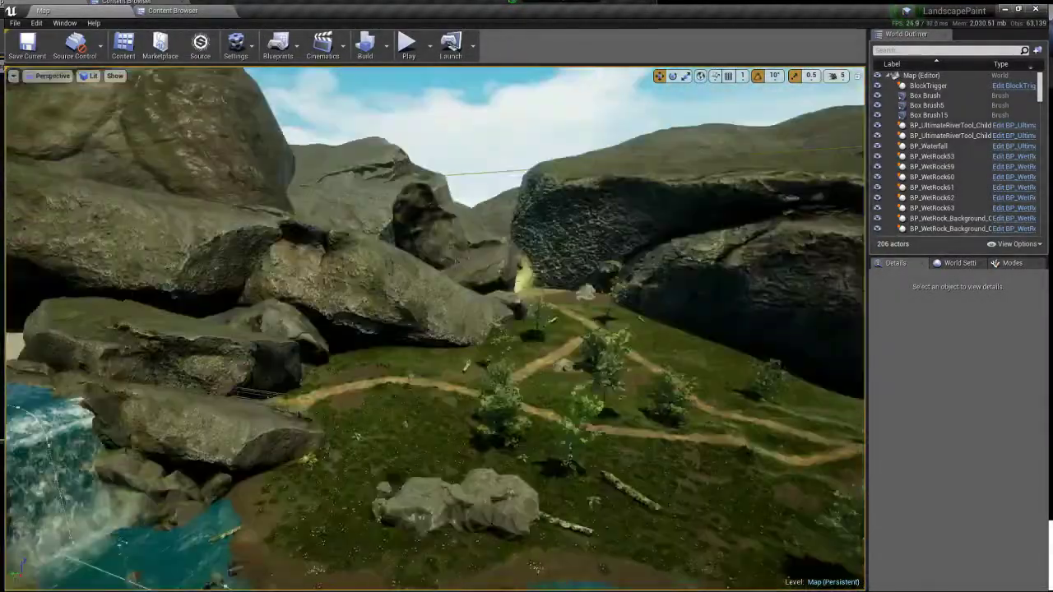
pyautogui.scroll(3, 436, 329)
pyautogui.moveTo(436, 329); pyautogui.dragTo(107, 330, button='right')
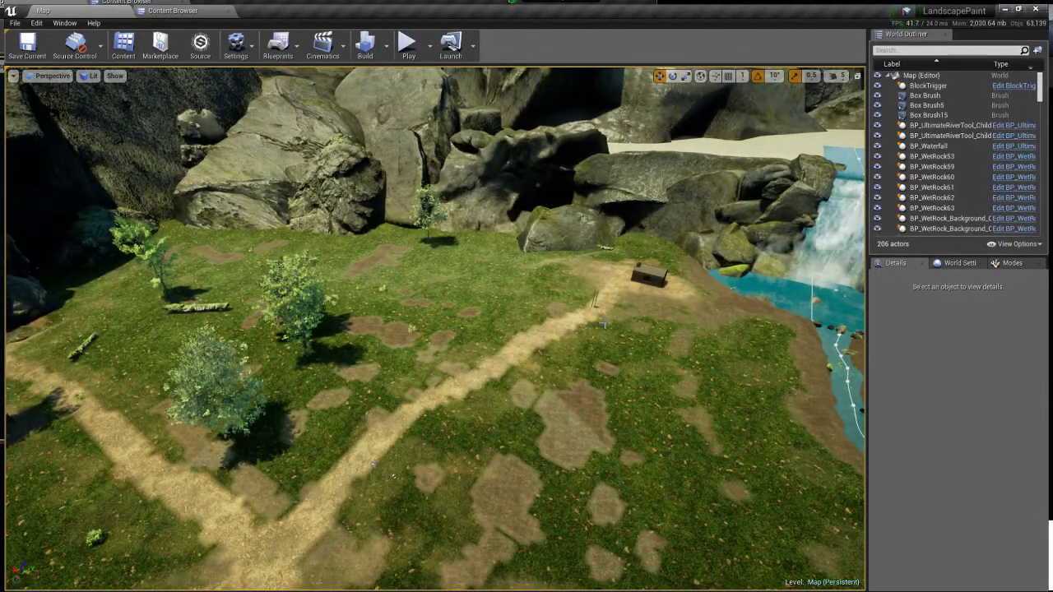
pyautogui.press('w')
pyautogui.moveTo(606, 324); pyautogui.dragTo(632, 258, button='right')
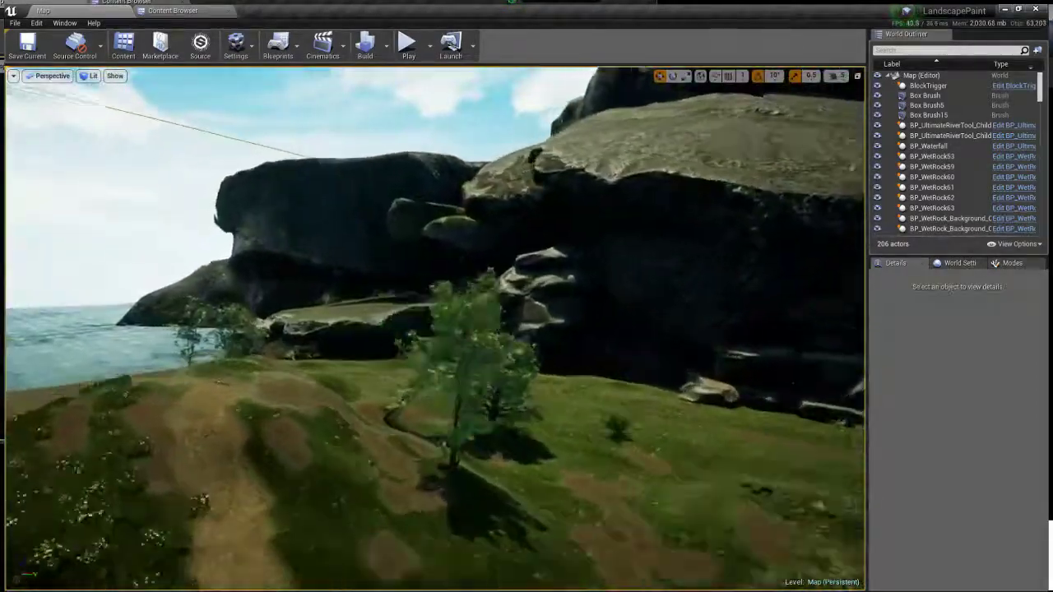
pyautogui.moveTo(436, 329); pyautogui.dragTo(120, 303, button='right')
pyautogui.moveTo(426, 355); pyautogui.dragTo(193, 409, button='right')
pyautogui.scroll(-1, 425, 355)
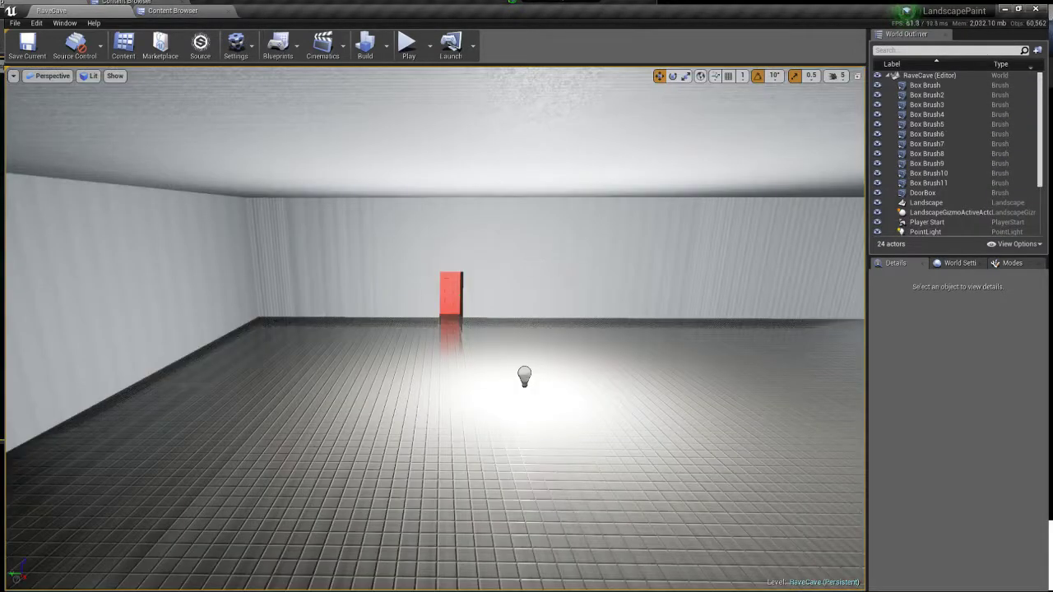
# Step: Examine the RaveCave room's tiled floor, walls, ceiling, point lights, doorway and the picture on the wall
pyautogui.moveTo(526, 329); pyautogui.dragTo(526, 329, button='right')
pyautogui.moveTo(524, 272); pyautogui.dragTo(525, 271, button='right')
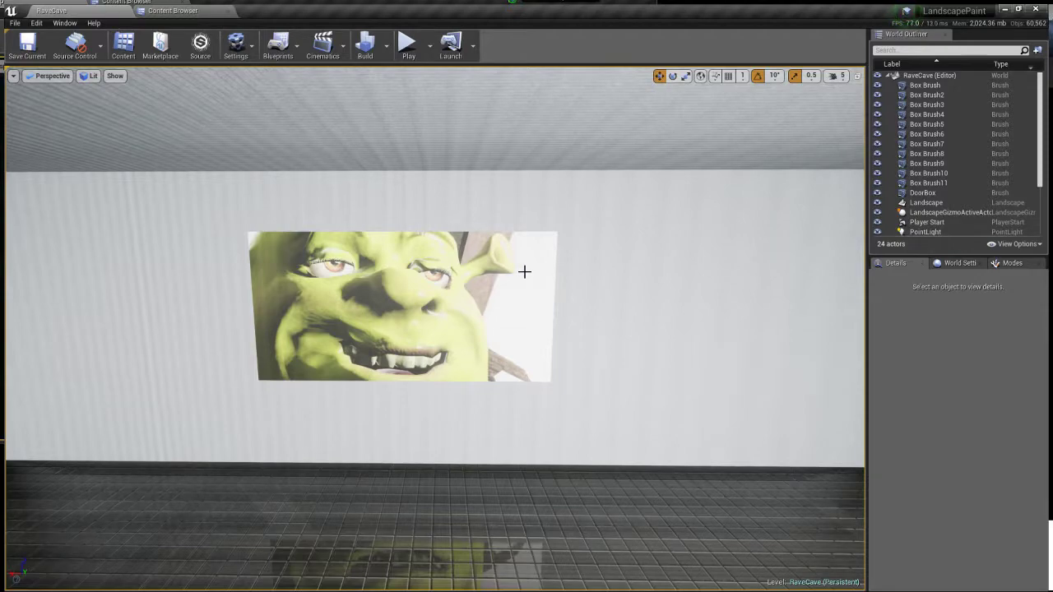
pyautogui.moveTo(395, 342); pyautogui.dragTo(691, 342, button='right')
pyautogui.press('w')
pyautogui.moveTo(243, 391); pyautogui.dragTo(243, 391, button='right')
pyautogui.moveTo(390, 346); pyautogui.dragTo(390, 346, button='right')
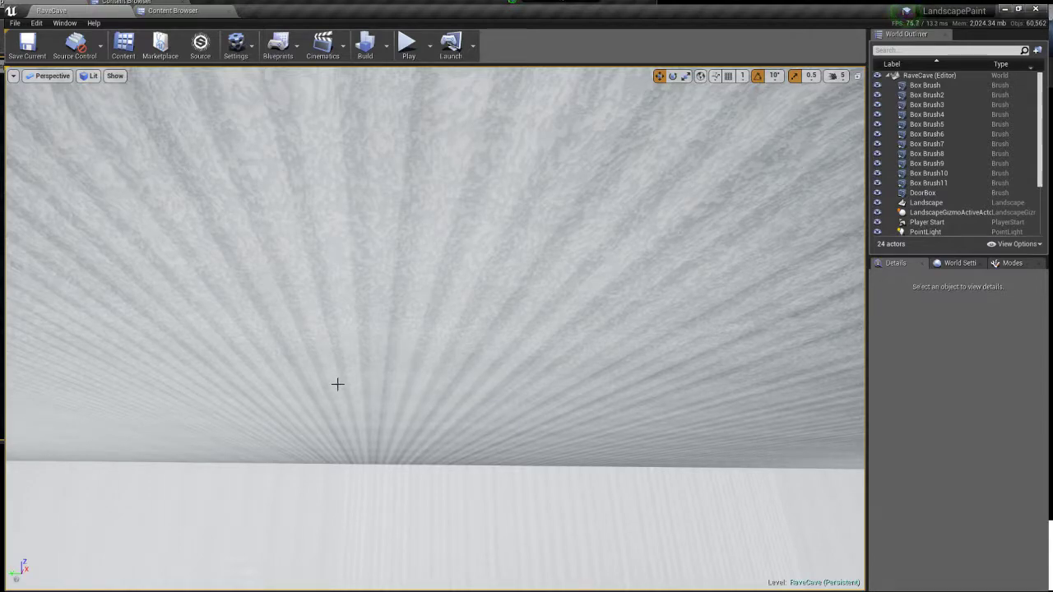
pyautogui.press('s')
pyautogui.moveTo(338, 384); pyautogui.dragTo(164, 527, button='right')
pyautogui.moveTo(338, 384); pyautogui.dragTo(338, 384, button='right')
pyautogui.moveTo(249, 146); pyautogui.dragTo(249, 147, button='right')
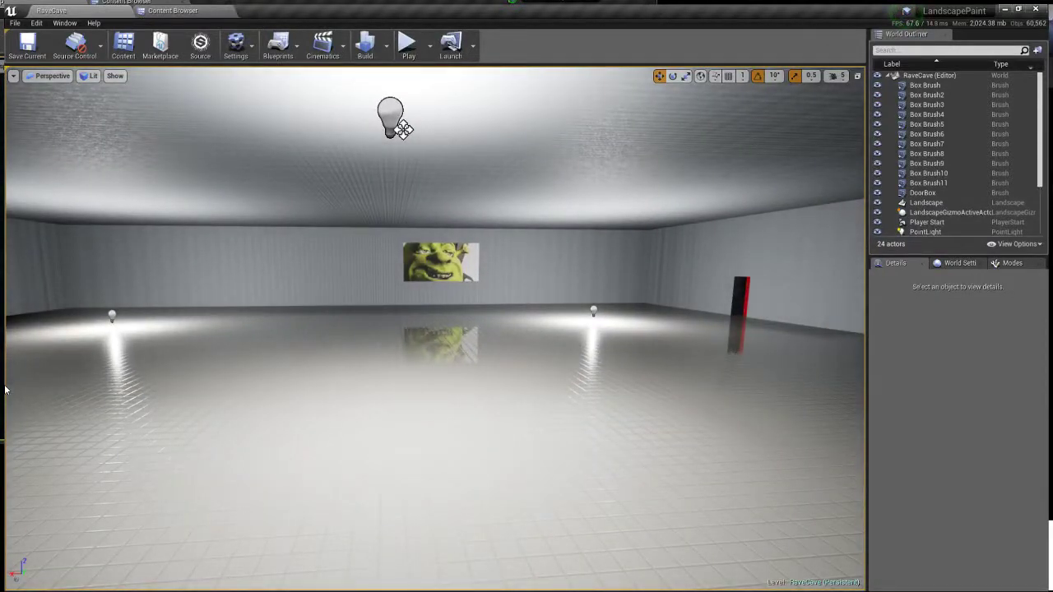
pyautogui.moveTo(411, 430); pyautogui.dragTo(411, 430, button='right')
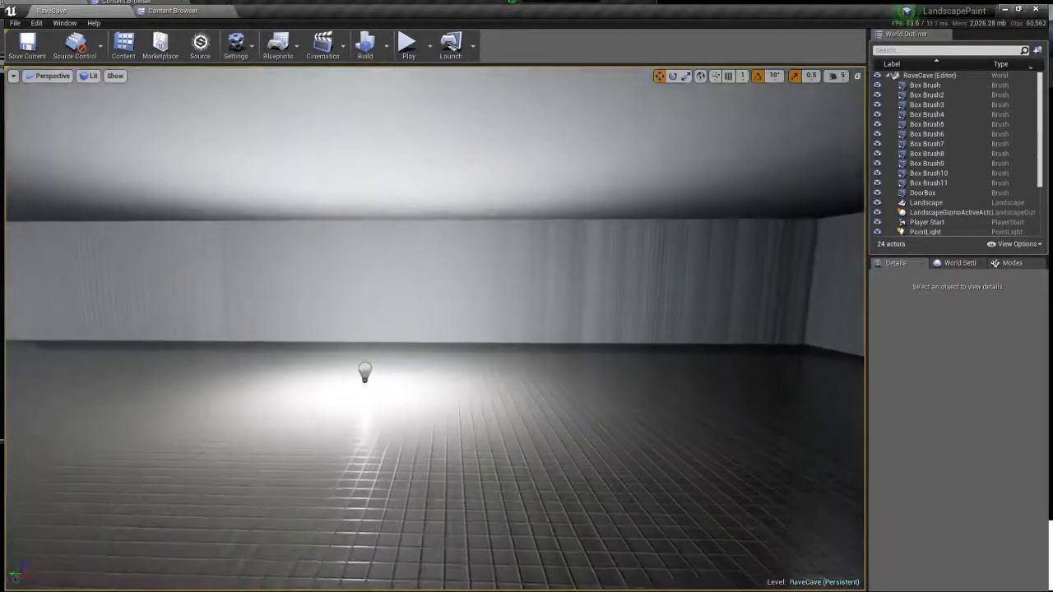
pyautogui.moveTo(436, 329); pyautogui.dragTo(330, 279, button='right')
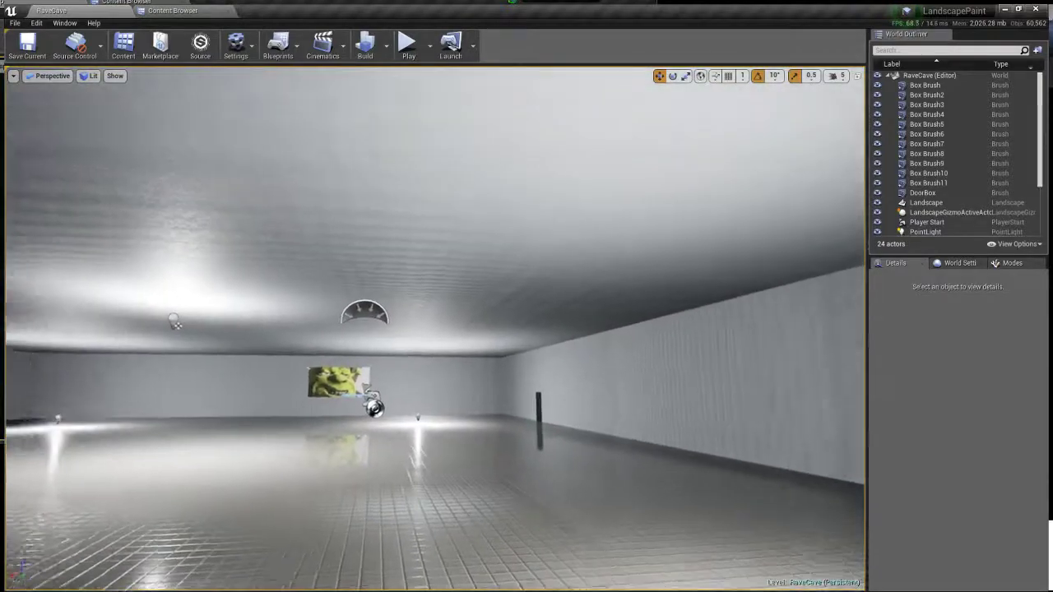
pyautogui.moveTo(436, 329); pyautogui.dragTo(423, 271, button='right')
pyautogui.moveTo(321, 336); pyautogui.dragTo(426, 404, button='right')
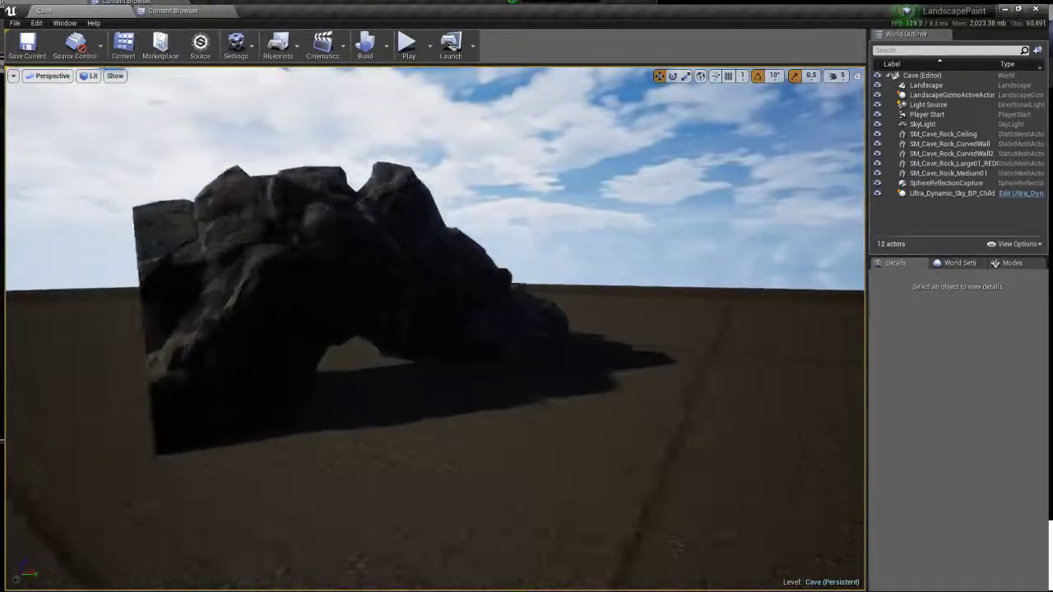
# Step: Examine the Cave level's rock arch up close and from above, including the gaps between its rocks
pyautogui.moveTo(560, 288); pyautogui.dragTo(560, 287, button='right')
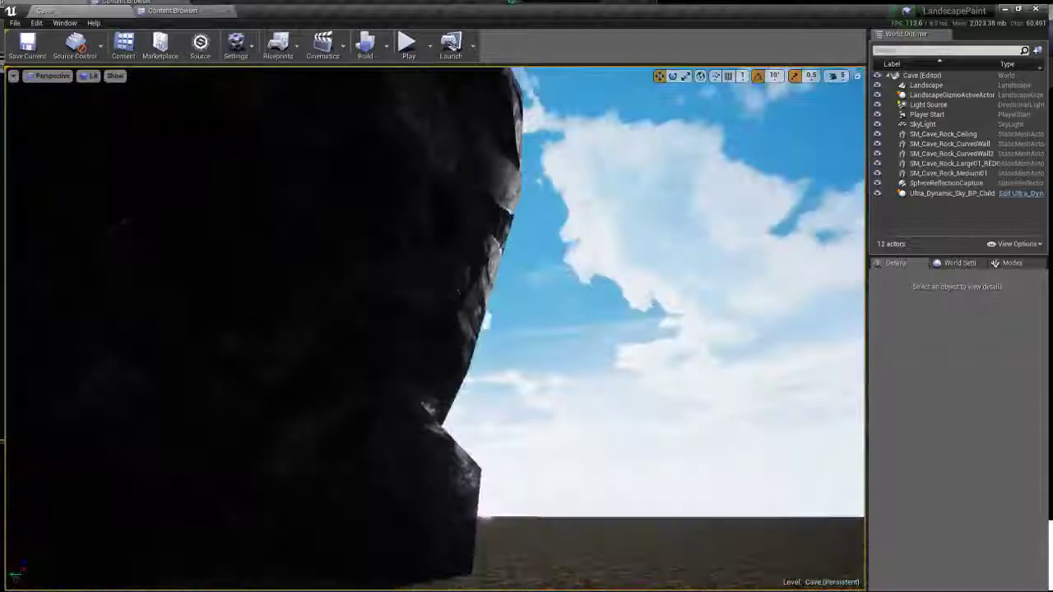
pyautogui.moveTo(435, 330); pyautogui.dragTo(395, 181, button='right')
pyautogui.moveTo(435, 246); pyautogui.dragTo(460, 477, button='right')
pyautogui.moveTo(420, 370); pyautogui.dragTo(576, 378, button='right')
pyautogui.moveTo(420, 296); pyautogui.dragTo(436, 321, button='right')
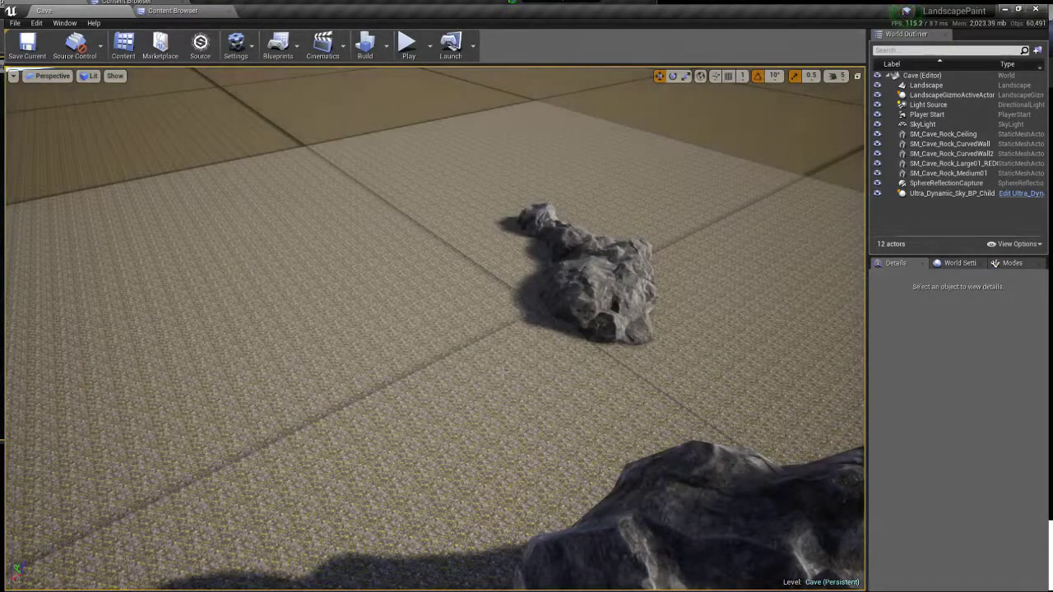
pyautogui.moveTo(520, 375); pyautogui.dragTo(575, 412, button='right')
pyautogui.moveTo(445, 305)
pyautogui.mouseDown(button='right')
pyautogui.moveTo(444, 255)
pyautogui.moveTo(444, 300)
pyautogui.moveTo(445, 275)
pyautogui.moveTo(432, 275)
pyautogui.moveTo(448, 284)
pyautogui.moveTo(448, 259)
pyautogui.moveTo(448, 296)
pyautogui.moveTo(449, 263)
pyautogui.moveTo(448, 293)
pyautogui.moveTo(444, 283)
pyautogui.mouseUp(button='right')
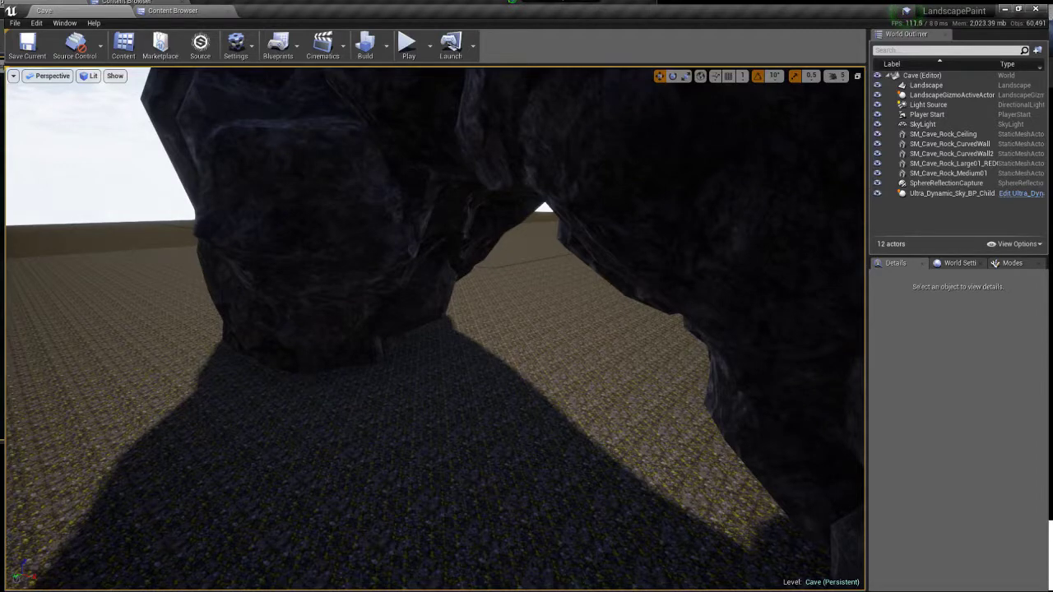